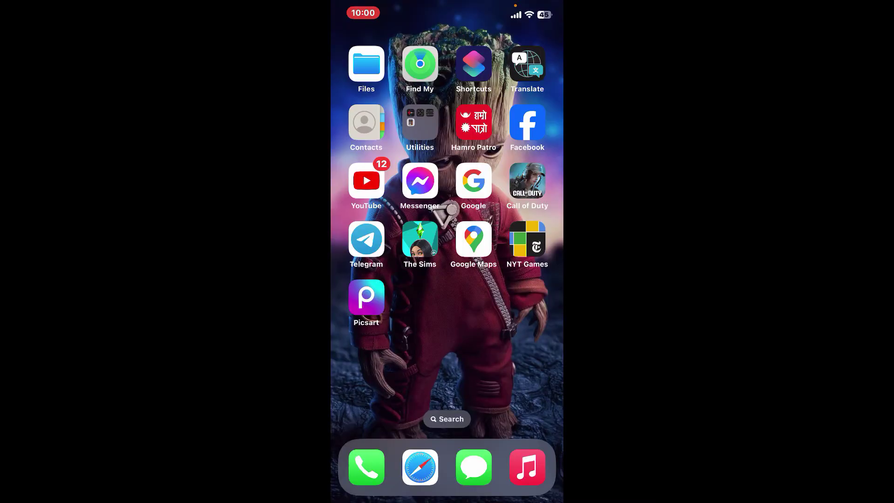
# Step: Launch Picsart and open the photo of glasses on an open book from Recent photos
pyautogui.click(366, 298)
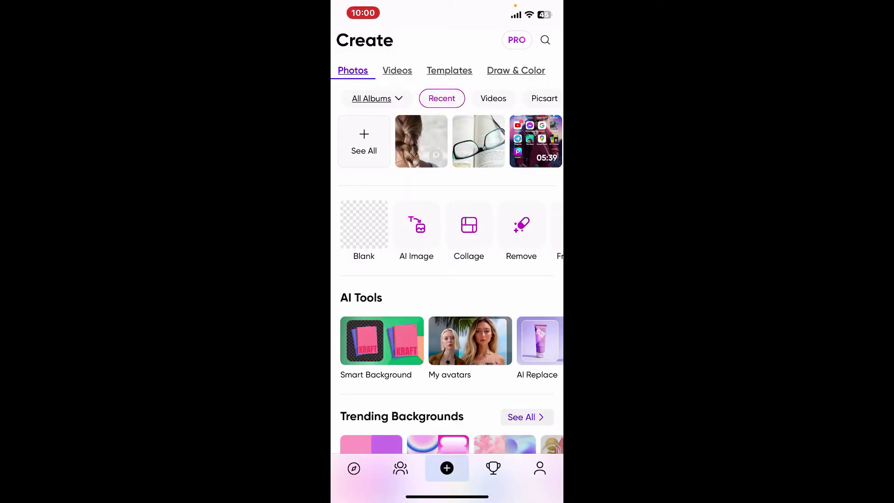
pyautogui.click(363, 141)
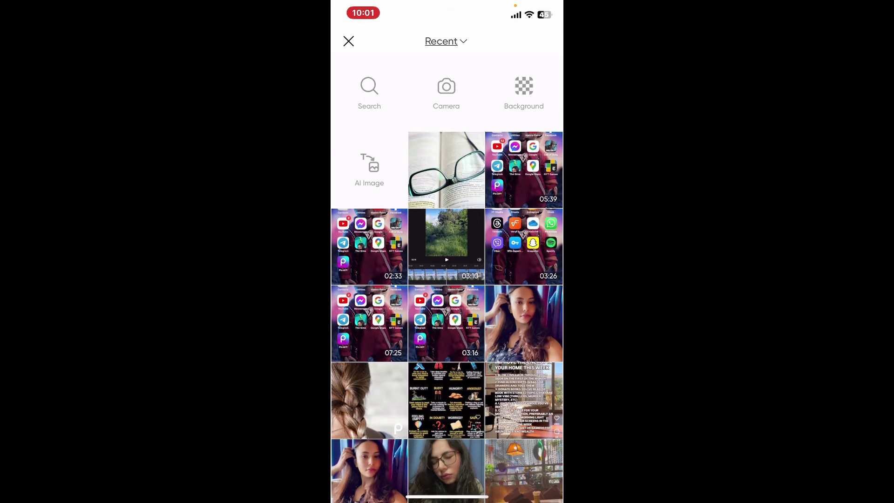
pyautogui.click(446, 170)
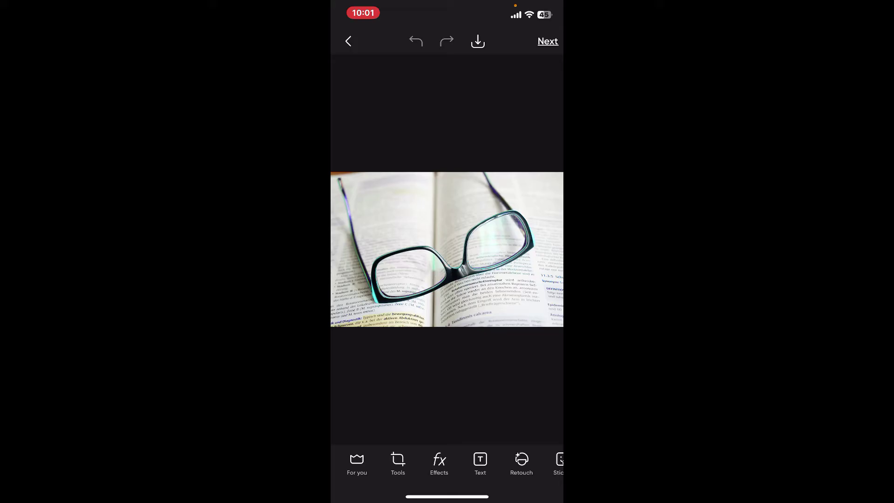
pyautogui.scroll(3, 447, 250)
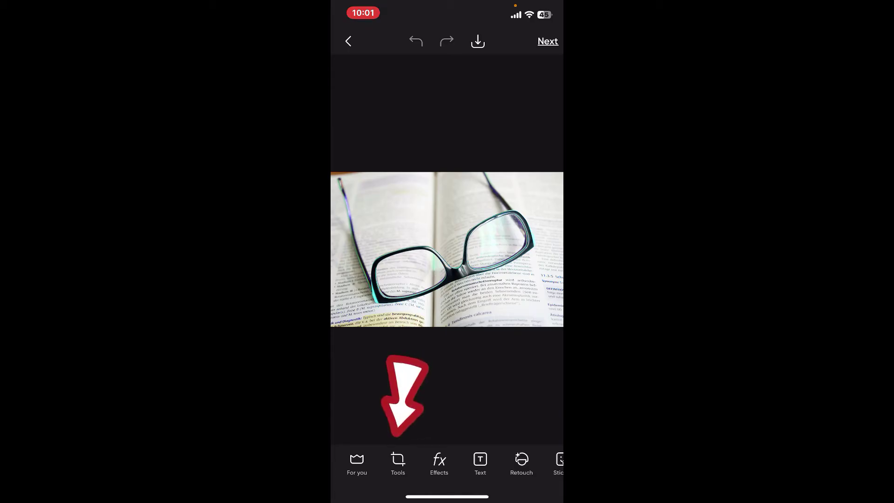
# Step: Open the Clone tool from Tools on the glasses photo
pyautogui.click(397, 461)
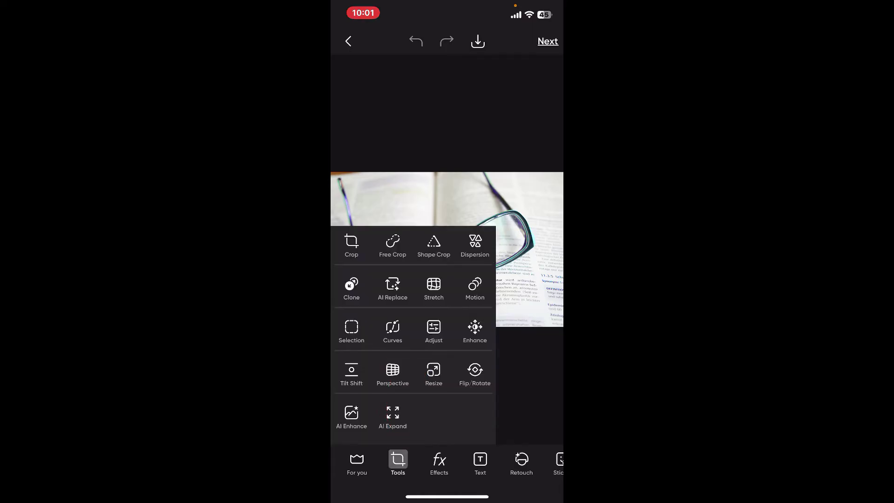
pyautogui.click(352, 287)
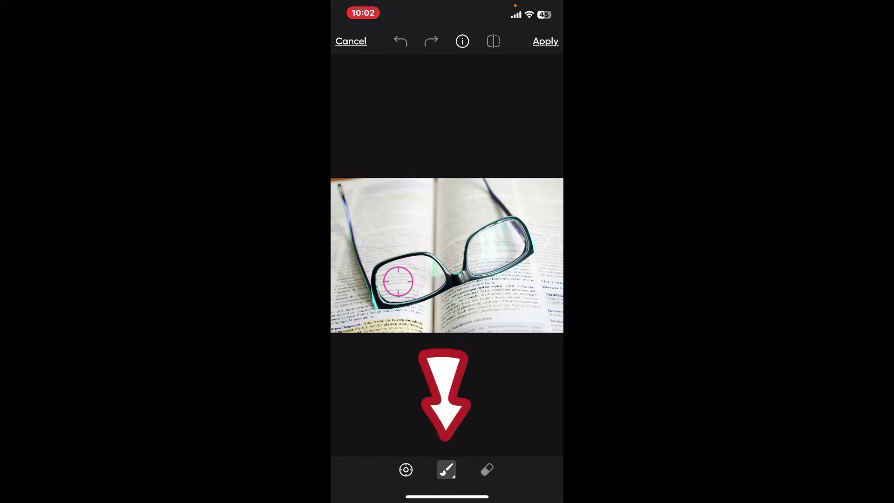
# Step: Shrink the clone brush to size 35, leaving opacity 90 and hardness 50
pyautogui.click(446, 470)
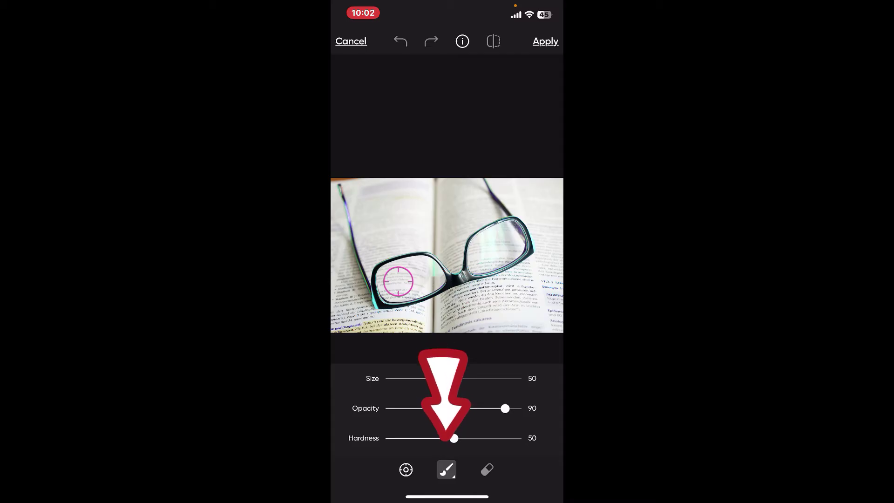
pyautogui.moveTo(453, 378); pyautogui.dragTo(434, 378)
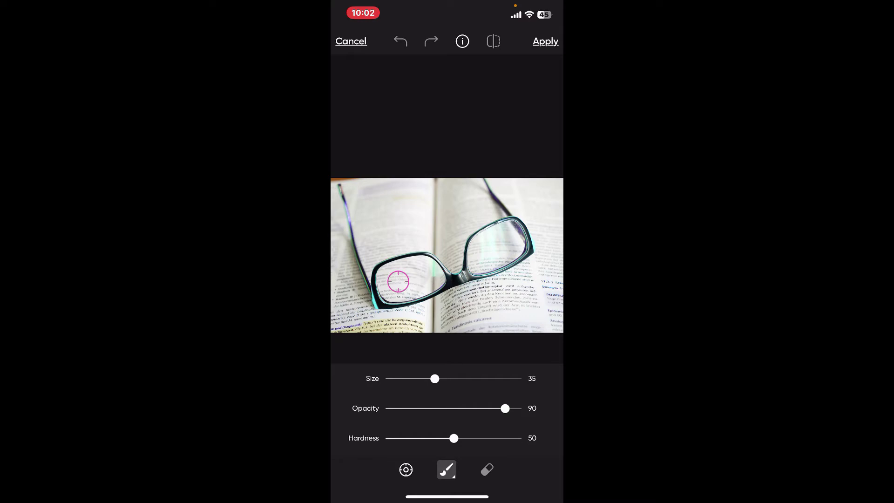
# Step: Clone over the glare on both lenses, undo the last stroke, and apply the edit
pyautogui.moveTo(398, 282); pyautogui.dragTo(438, 270)
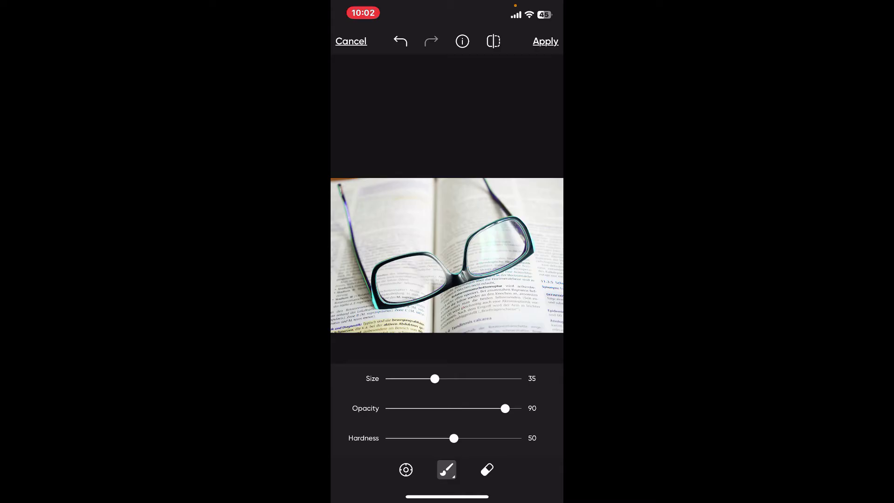
pyautogui.moveTo(496, 226); pyautogui.dragTo(492, 254)
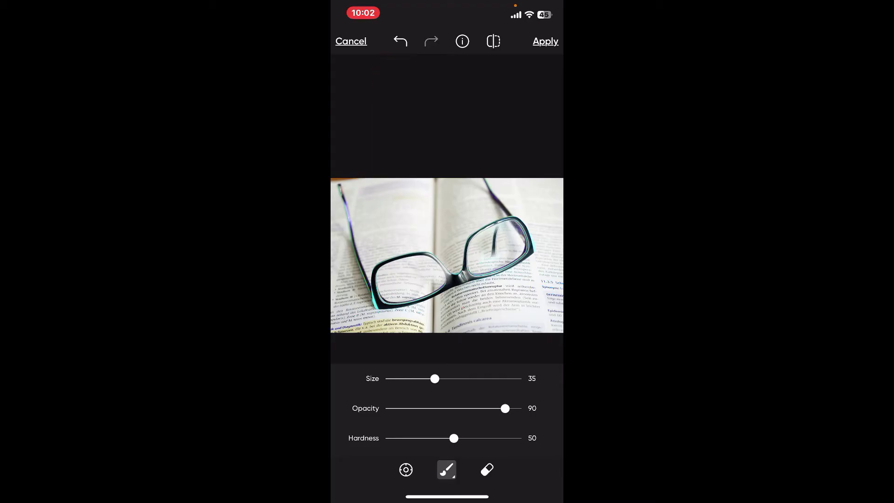
pyautogui.click(400, 41)
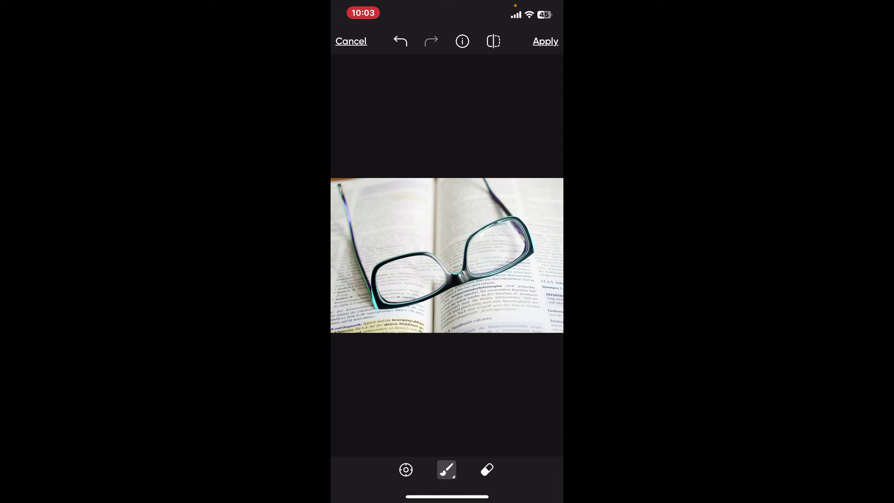
pyautogui.click(546, 41)
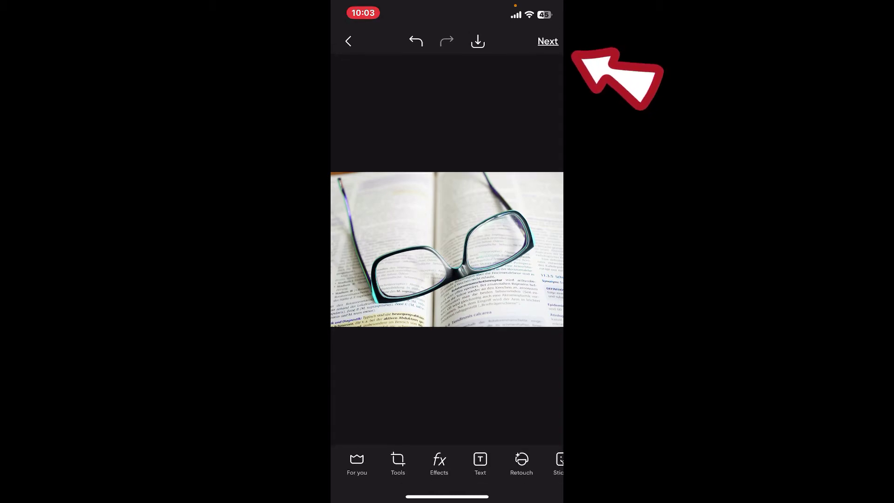
pyautogui.hscroll(3, 447, 463)
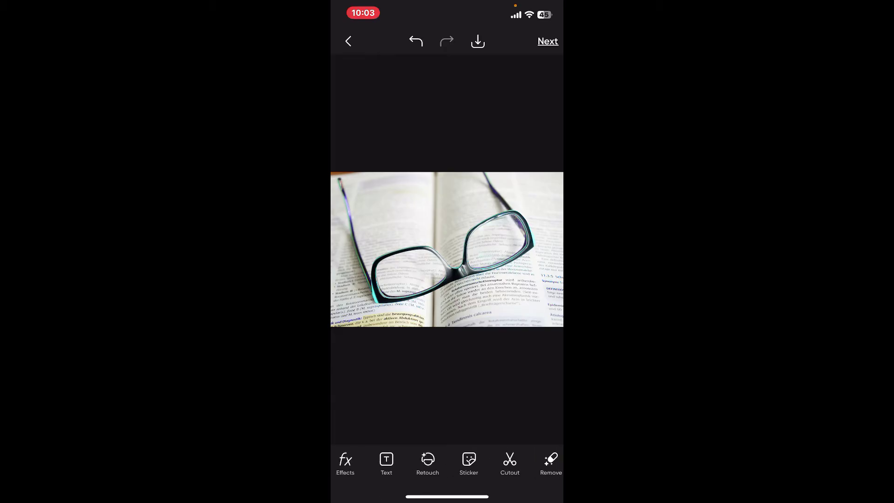
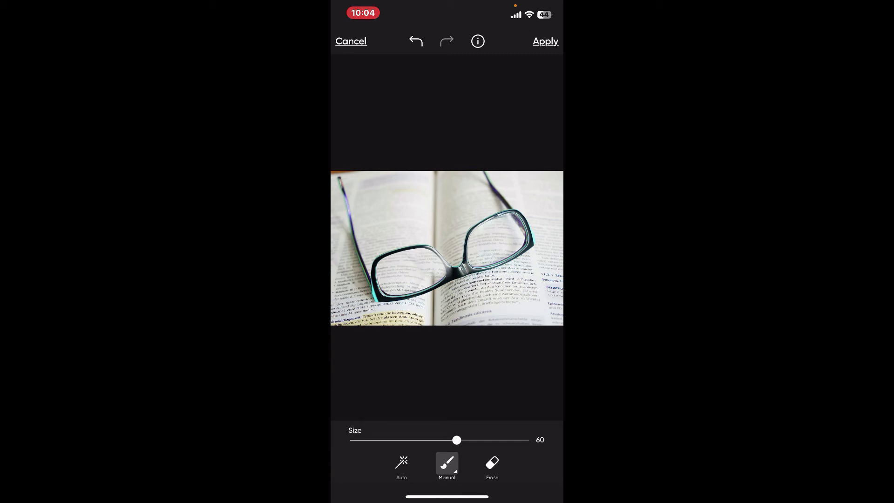
# Step: With the size-60 Manual brush, paint glare off the left lens, right lens and lower frame
pyautogui.moveTo(415, 266); pyautogui.dragTo(414, 287)
pyautogui.moveTo(489, 210); pyautogui.dragTo(493, 280)
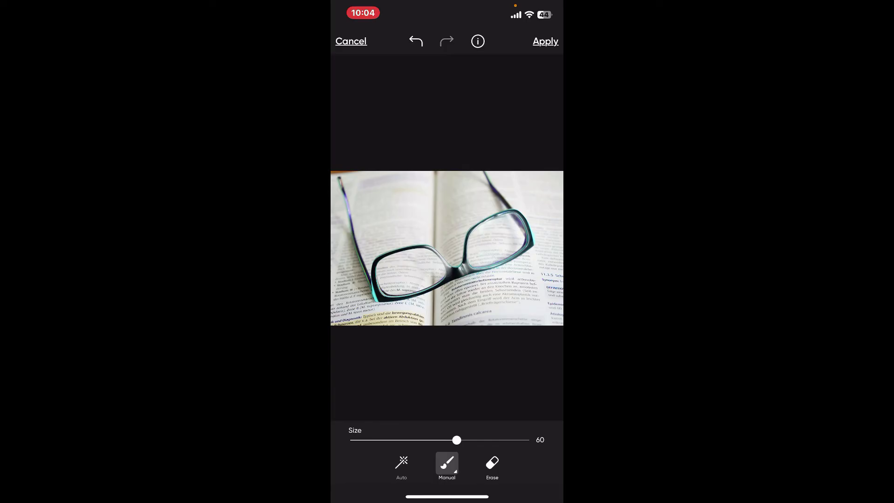
pyautogui.moveTo(349, 318); pyautogui.dragTo(538, 227)
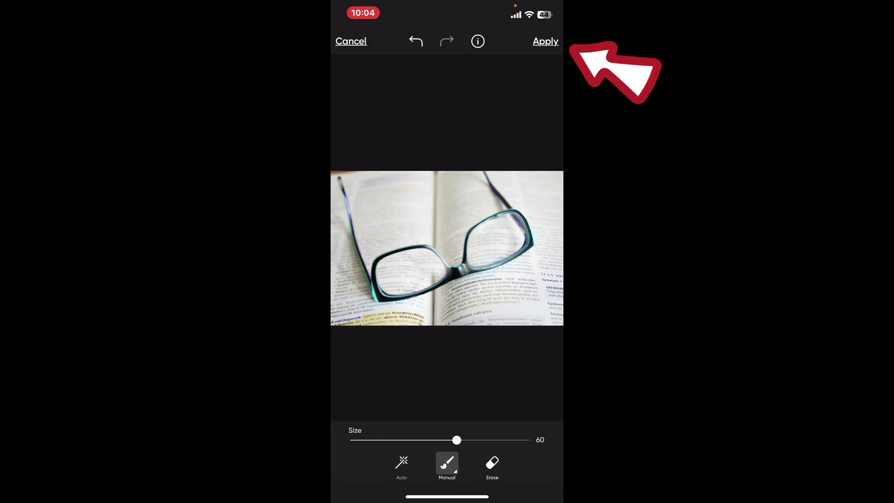
# Step: Apply the glare-removal retouch to the glasses photo
pyautogui.click(546, 41)
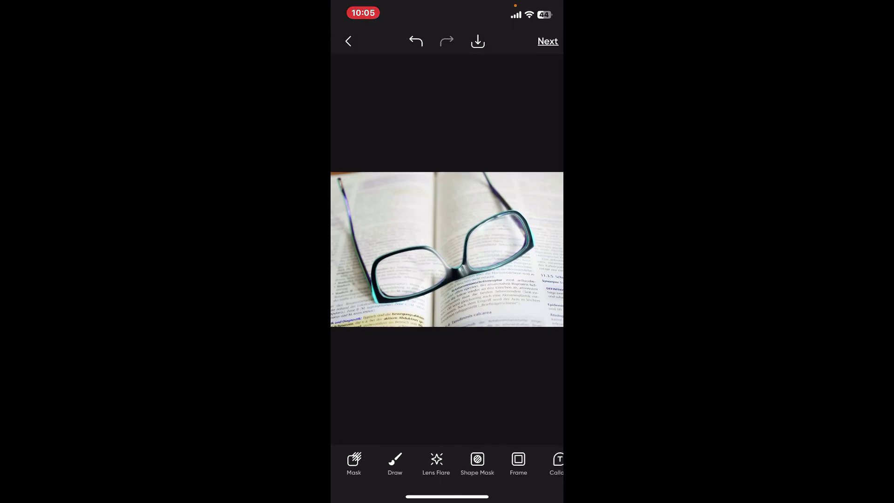
pyautogui.hscroll(2, 447, 465)
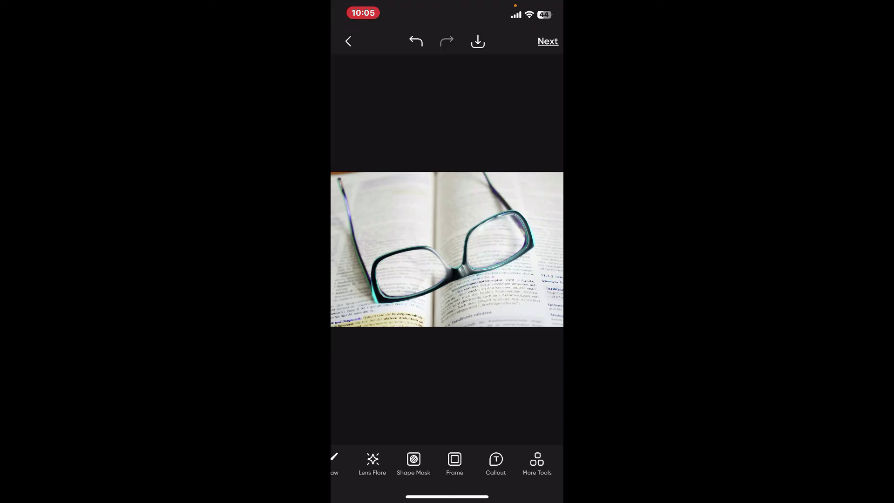
# Step: Go to the posting screen, then exit Picsart to the iPhone home screen without posting
pyautogui.click(548, 41)
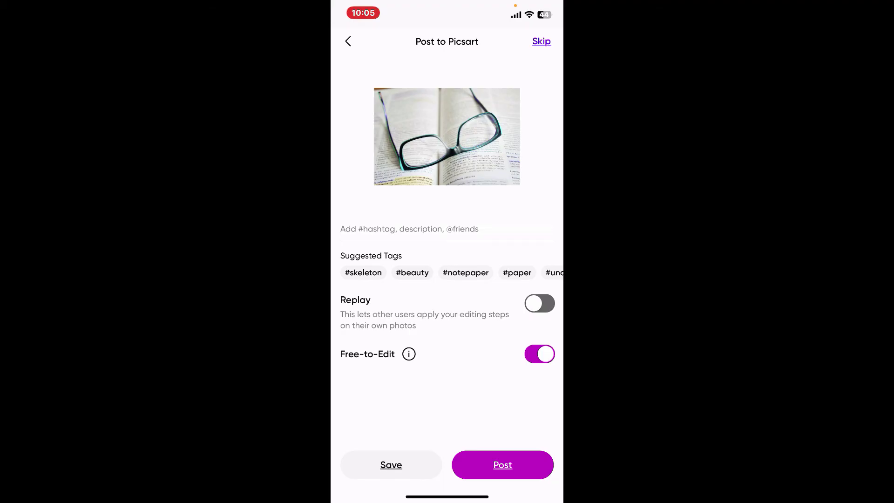
pyautogui.moveTo(448, 497); pyautogui.dragTo(446, 280)
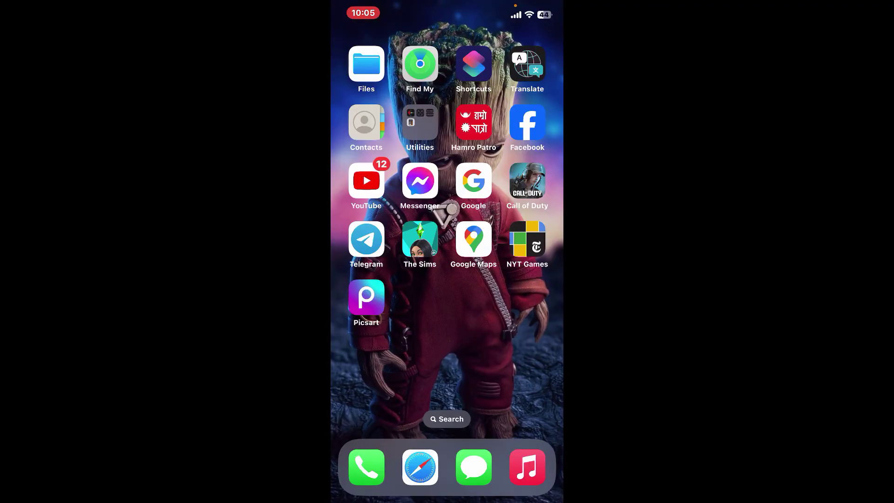